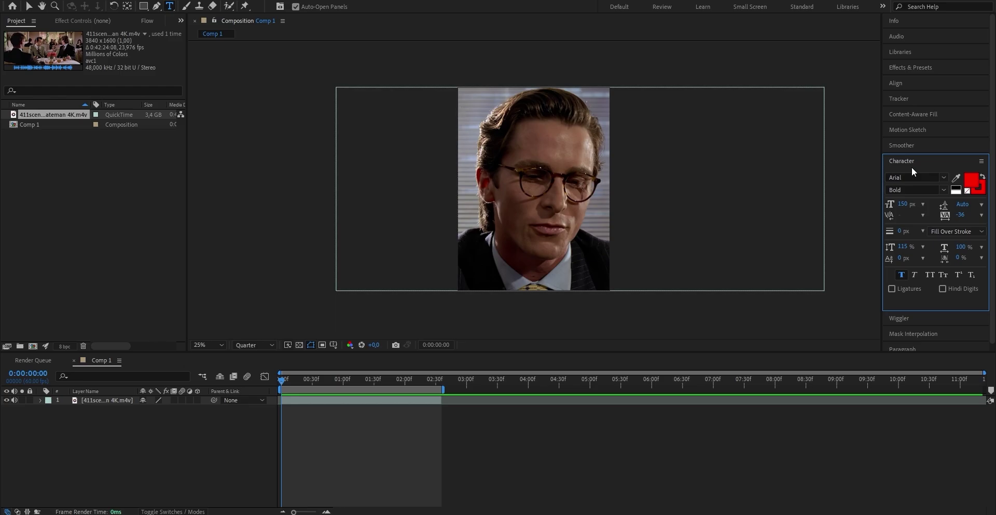
- Create a new text layer by clicking in the Comp 1 viewer with the Horizontal Type tool
click(503, 207)
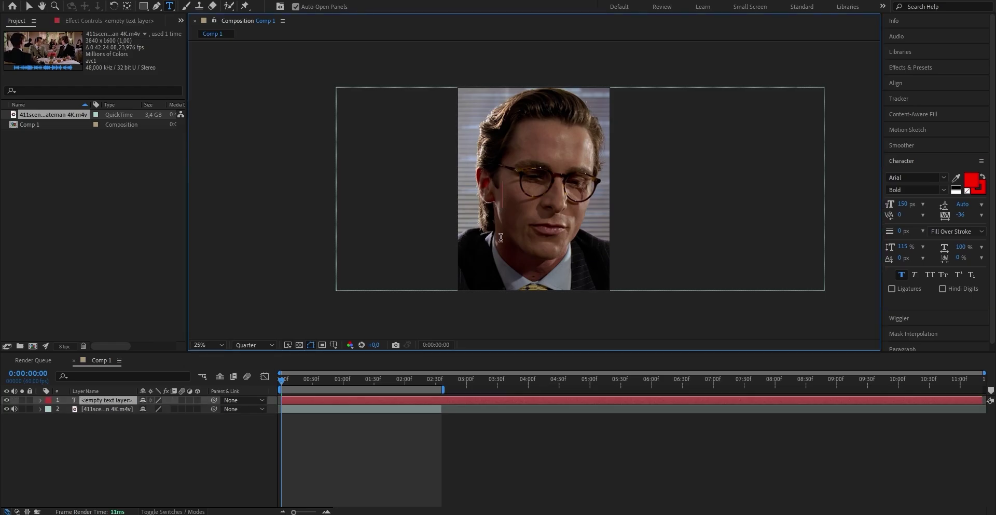
- Enter the caption 'IMPRESSIVE, VERY NICE' and reduce its font size to 86 px
text(IMPRESSIVE, VERY NICE)
click(307, 393)
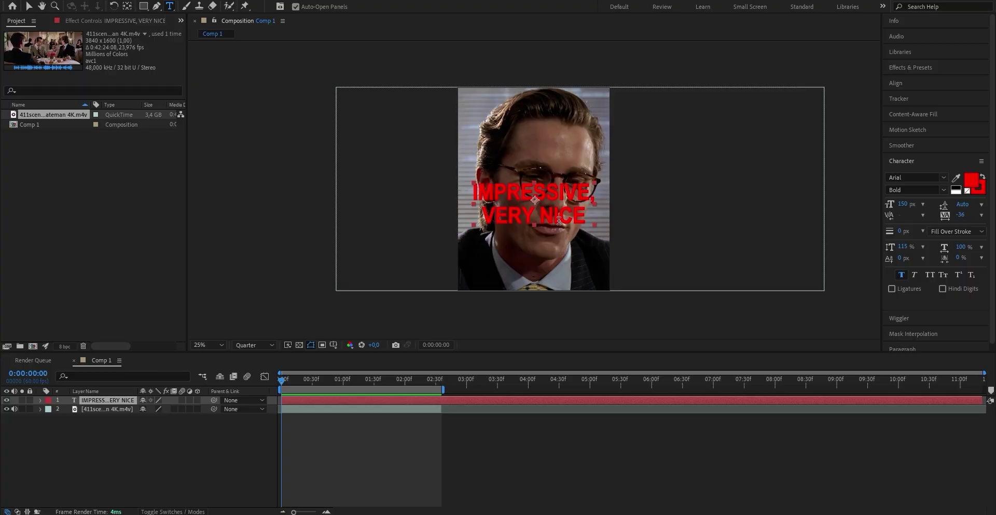
drag(587, 222, 461, 266)
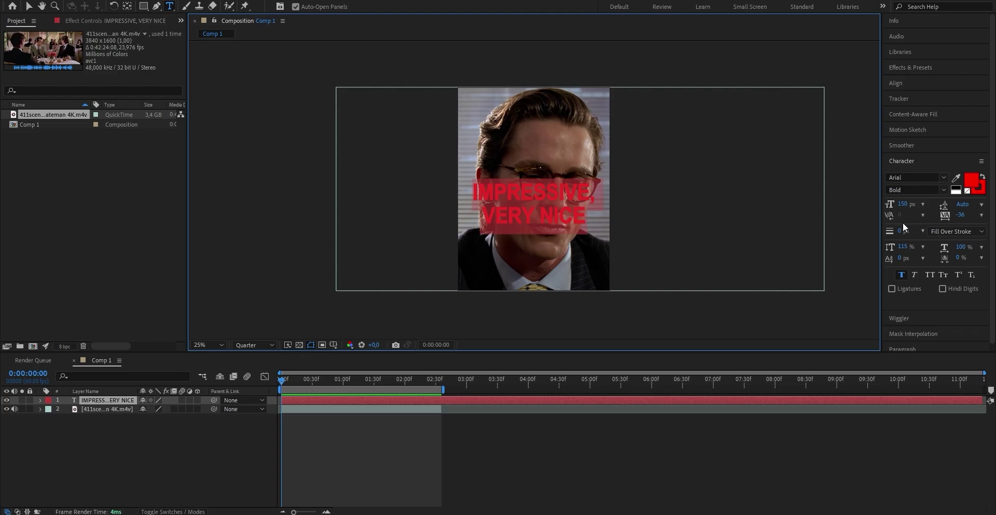
drag(902, 204, 797, 268)
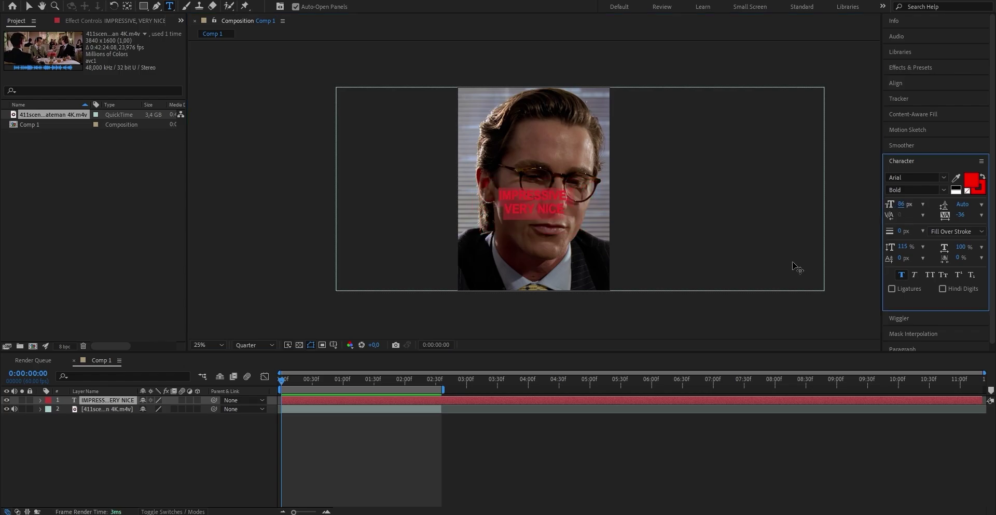
- Set the caption's leading to 100% in the Character panel
click(907, 250)
text(19)
key(Escape)
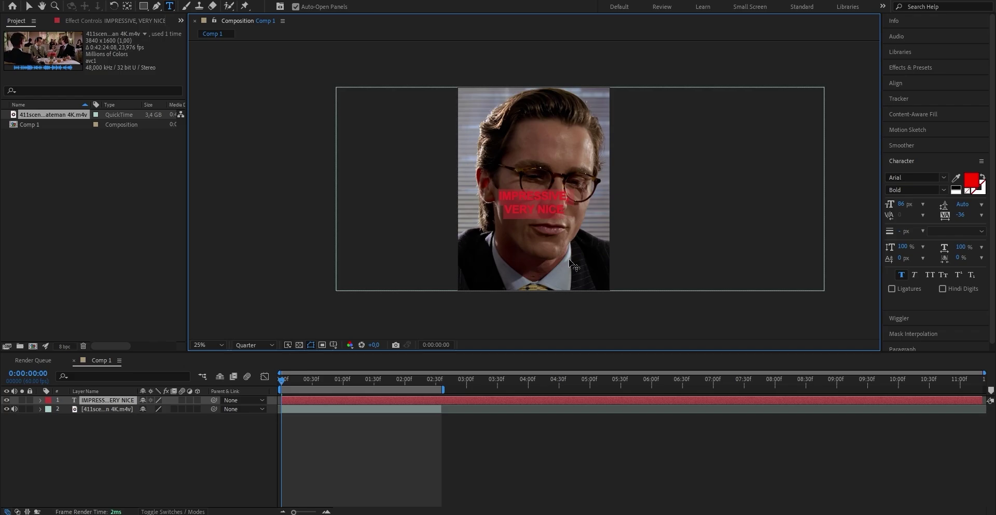
- Change the caption fill colour to white (ffffff) and exit text editing
click(971, 181)
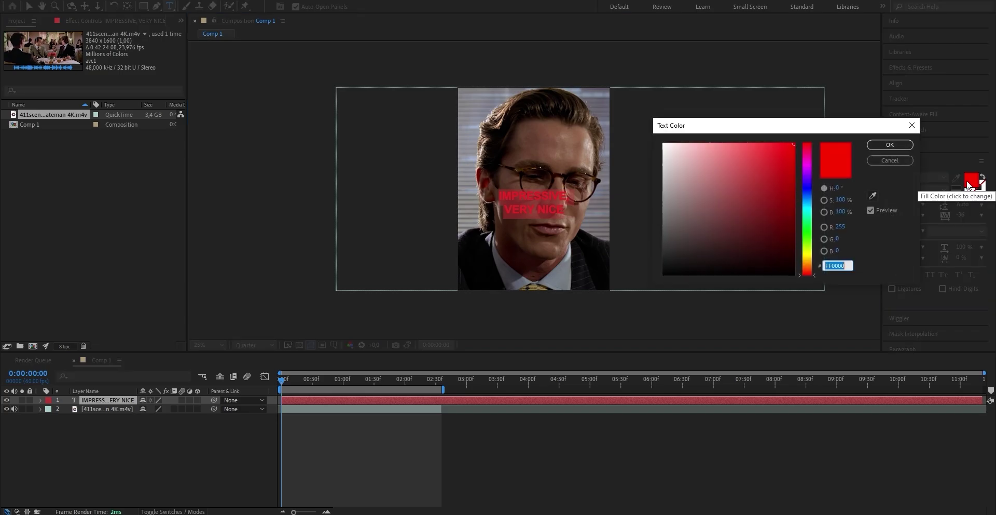
text(ffffff)
click(882, 146)
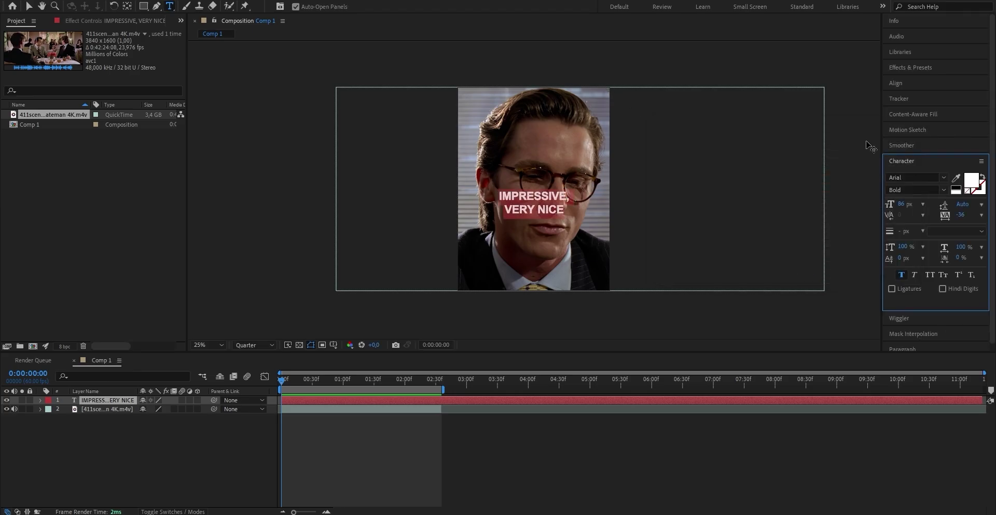
click(466, 410)
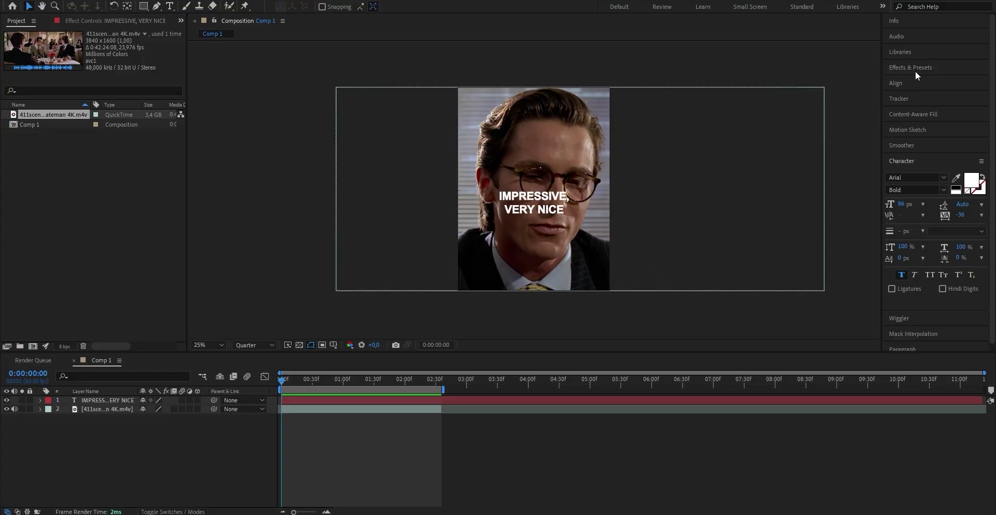
click(916, 70)
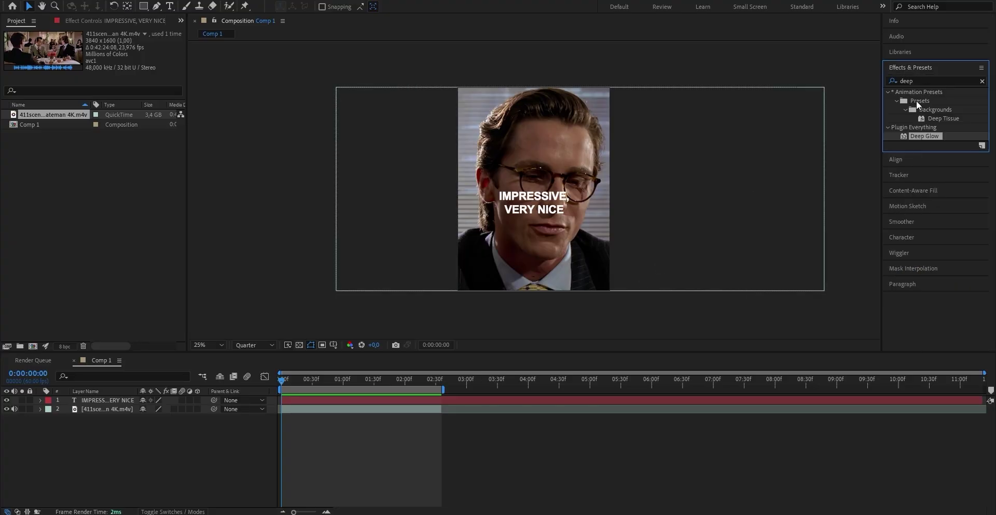
- Apply Deep Glow to the caption with Radius 300 and Exposure 0.4
drag(929, 134, 347, 408)
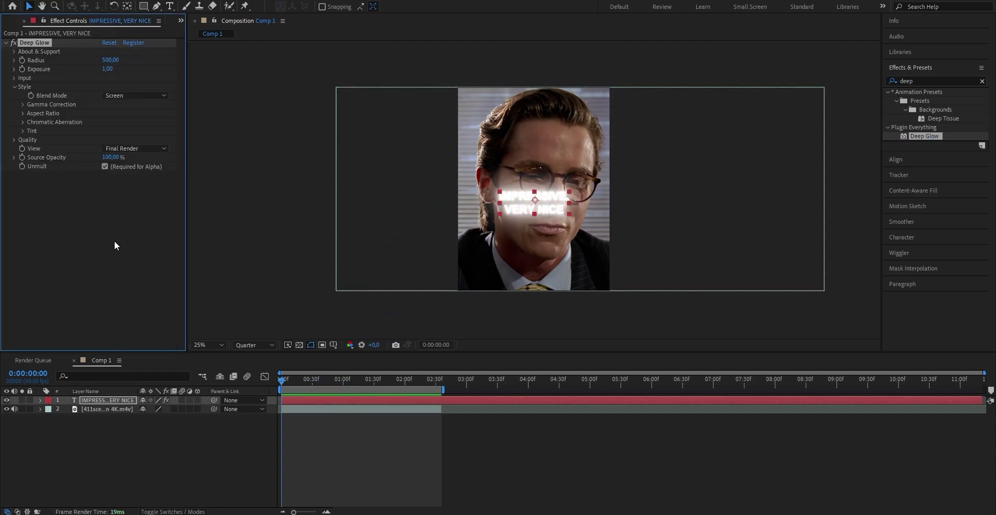
click(139, 169)
click(116, 61)
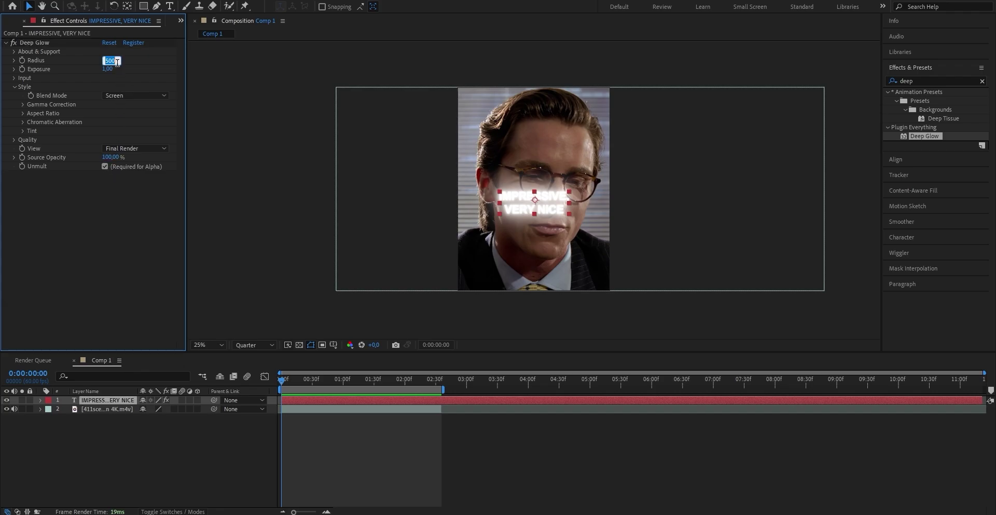
text(300)
key(Return)
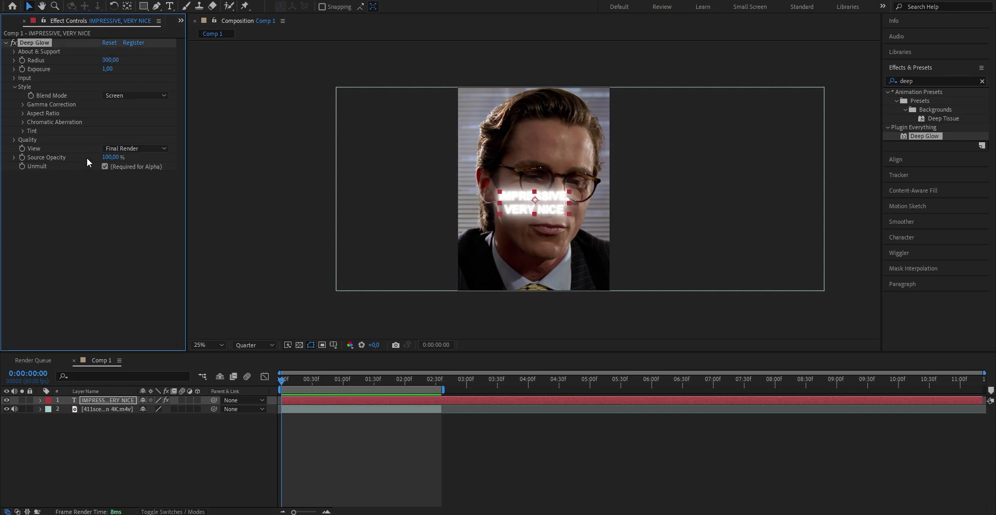
click(86, 157)
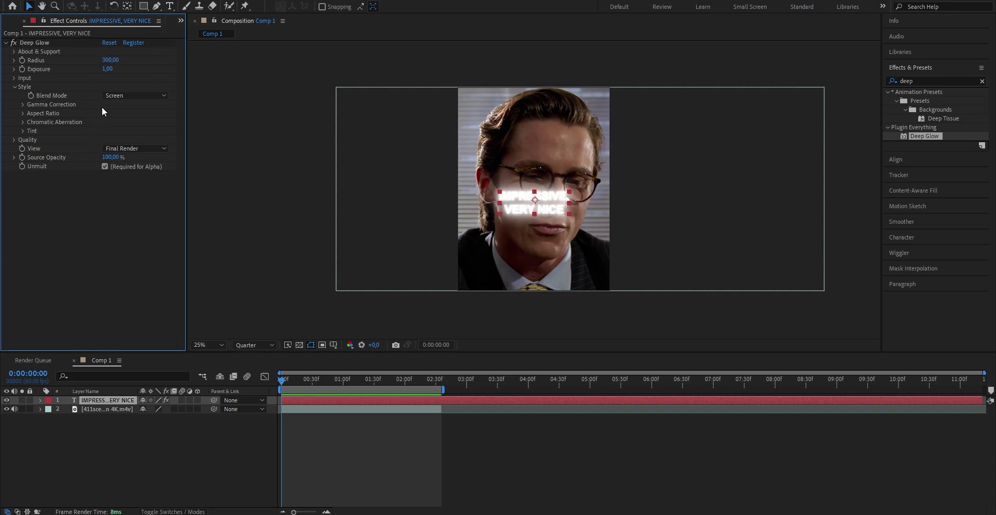
click(109, 69)
text(0.4)
key(Return)
click(335, 462)
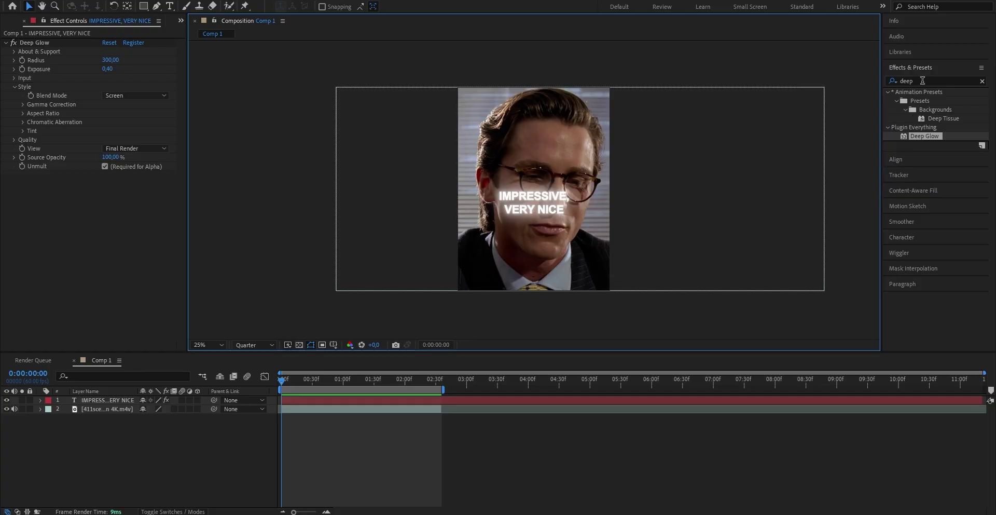
- Search for Drop Shadow and apply it to the caption layer
double_click(908, 81)
text(drop)
click(891, 82)
text(sha)
drag(936, 154, 359, 403)
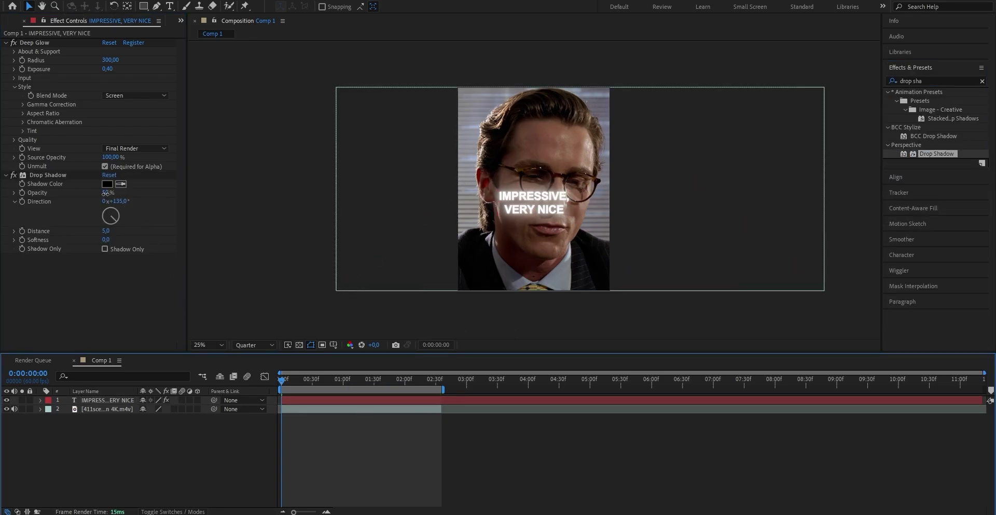
- Raise the drop shadow opacity to 100% and edit its Distance and Softness values
drag(105, 192, 241, 192)
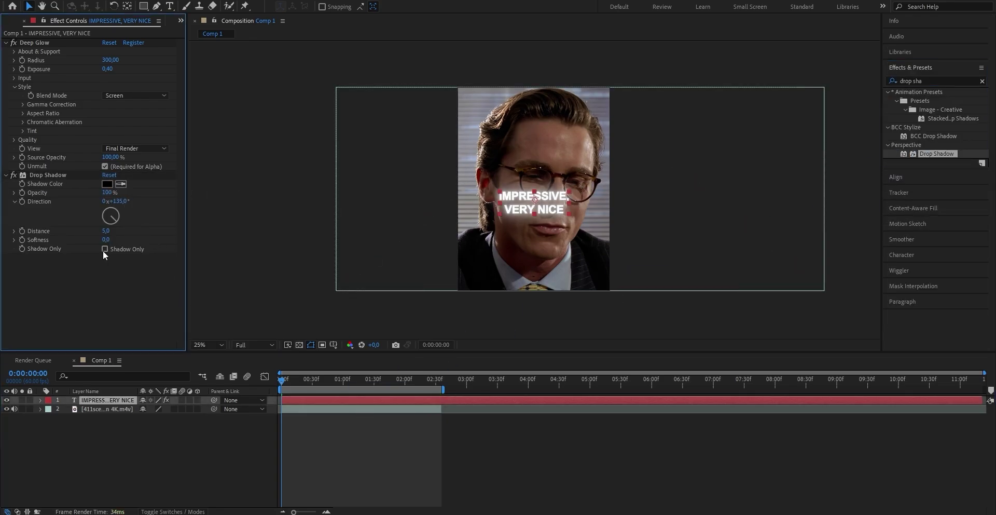
click(106, 230)
click(107, 239)
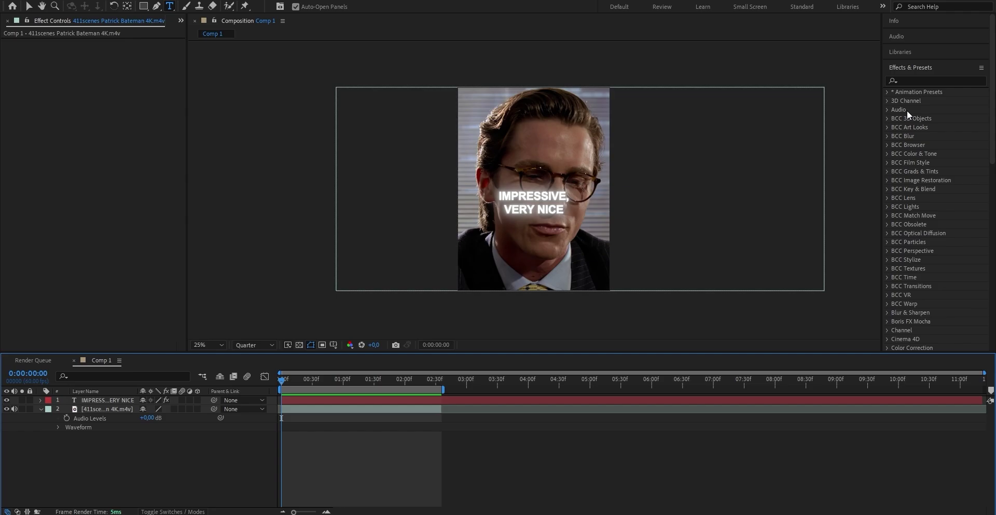
- Show the clip's audio waveform and apply the Fade Up Words preset to the caption at 0:00:00:20
click(913, 81)
text(fade up words)
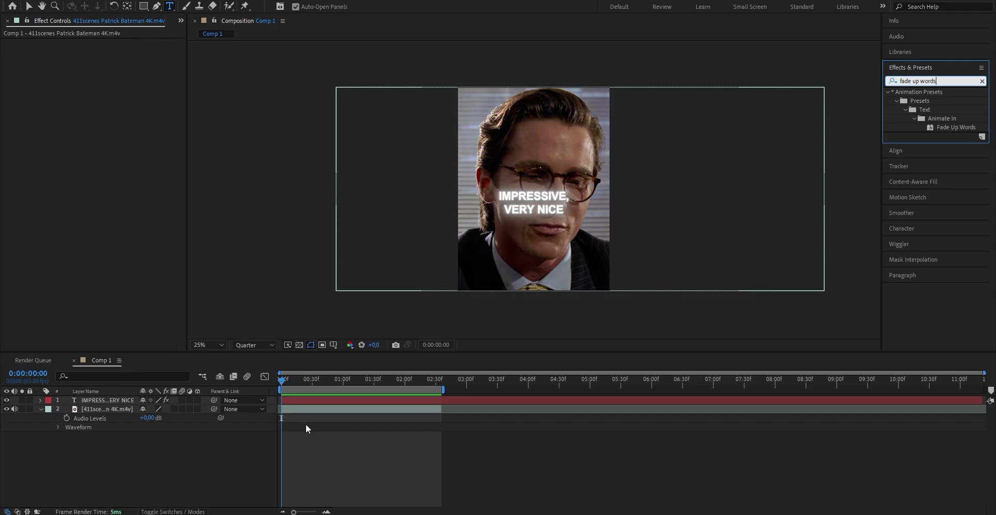
click(316, 410)
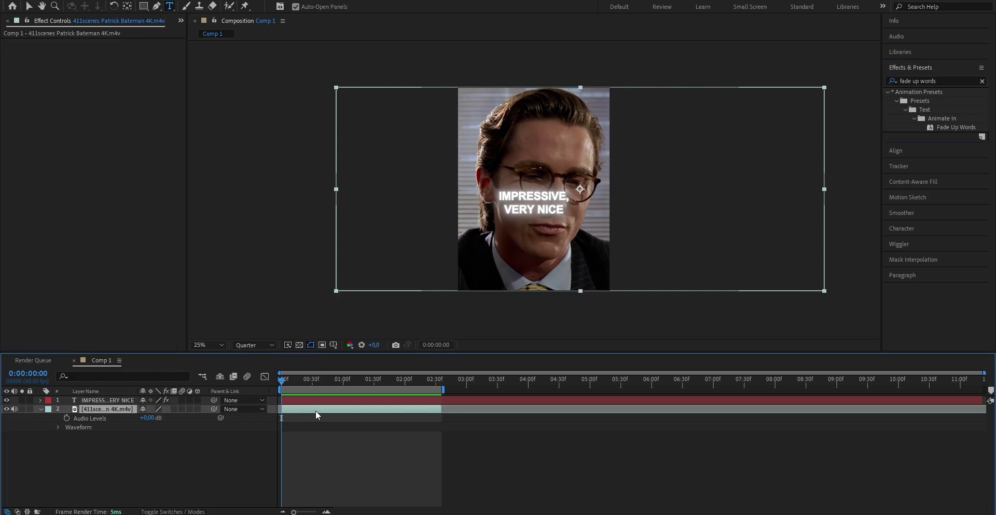
key(l)
key(l)
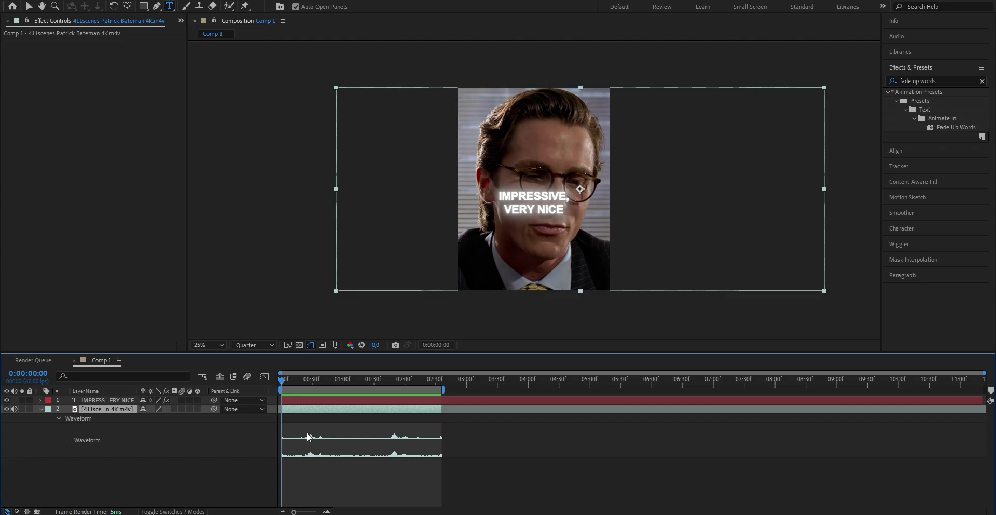
click(301, 378)
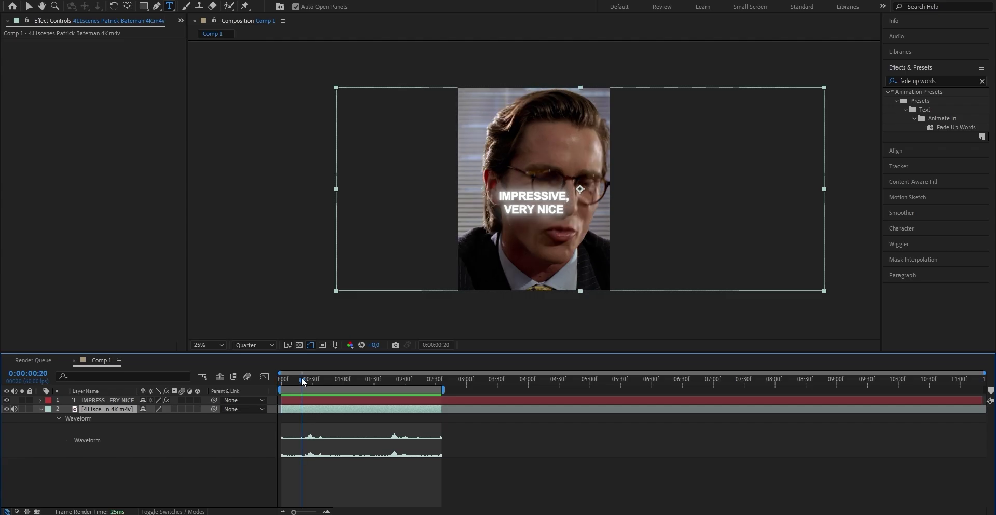
click(300, 401)
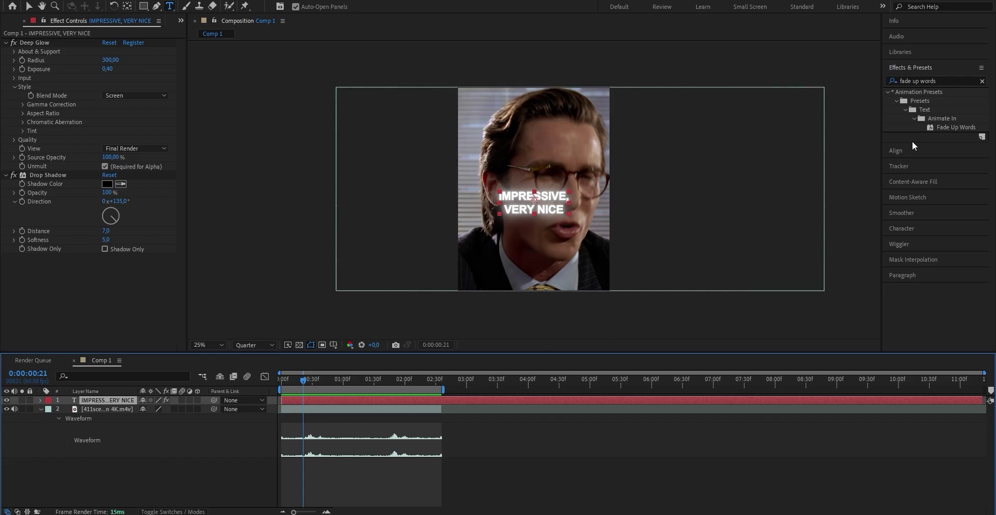
drag(942, 126, 489, 289)
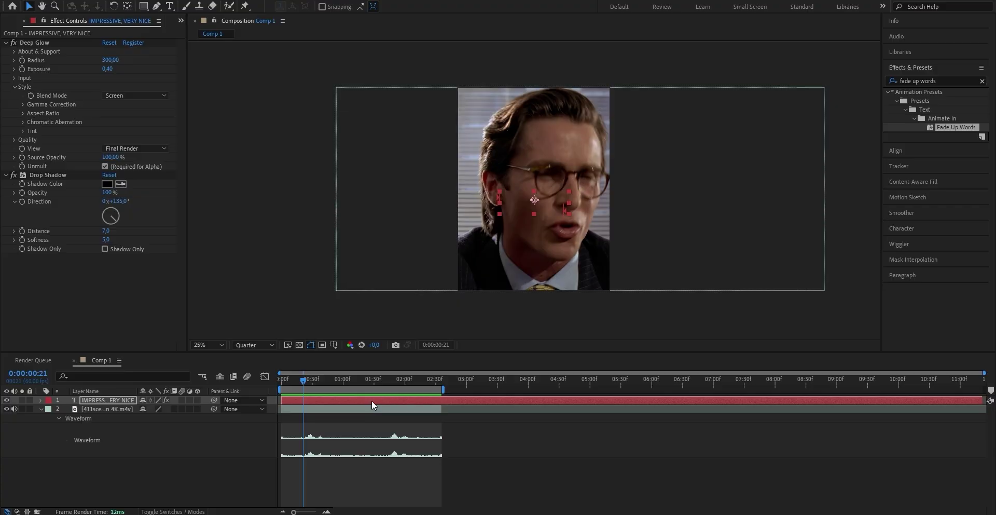
- Stretch the Fade Up Words Start keyframes so the word reveal ends later, then preview it
click(371, 401)
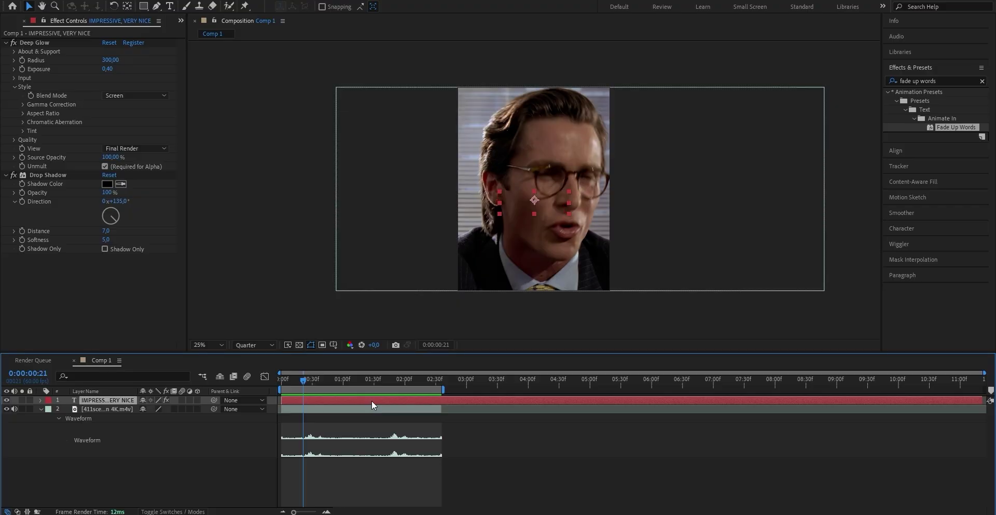
key(u)
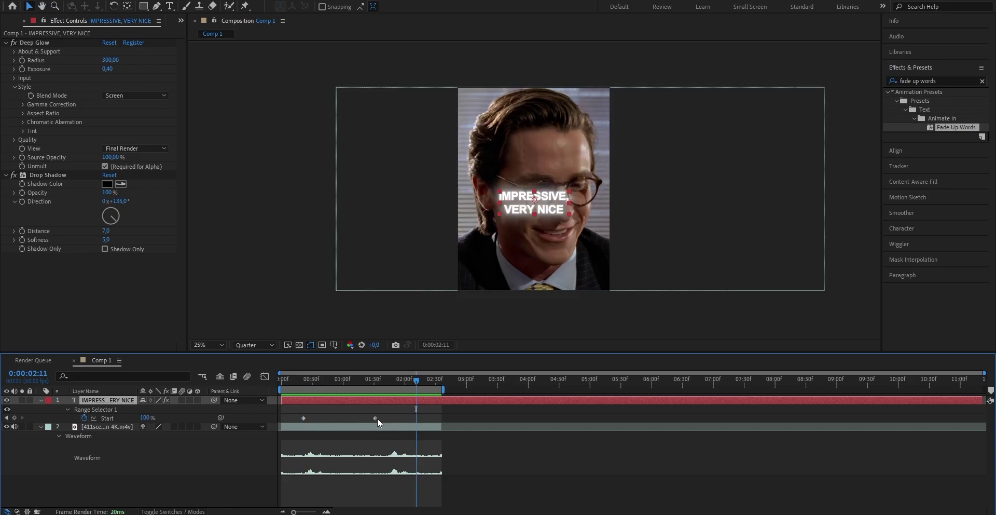
drag(376, 418, 410, 418)
click(292, 380)
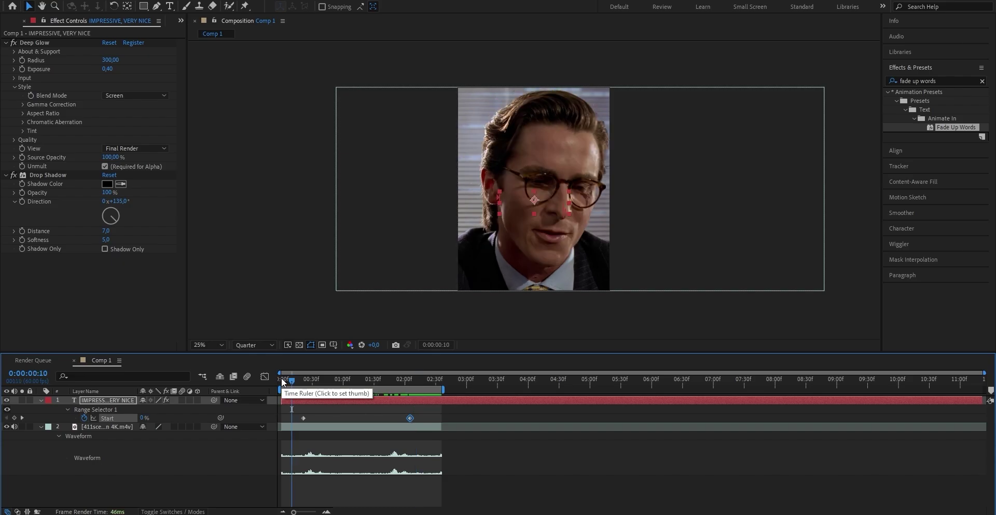
key(space)
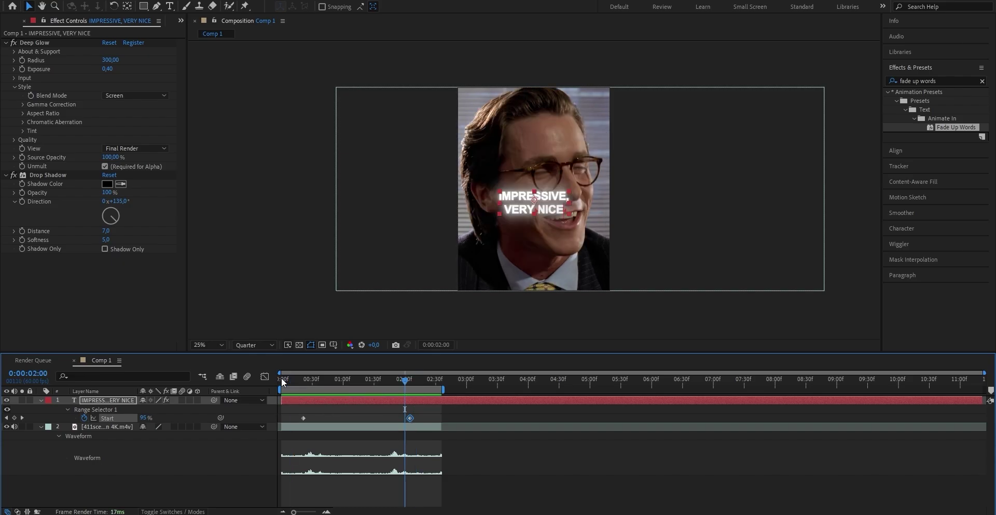
- Add a third Range Selector Start keyframe at 33% near 0:00:01:42 and preview the reveal
drag(400, 379, 374, 390)
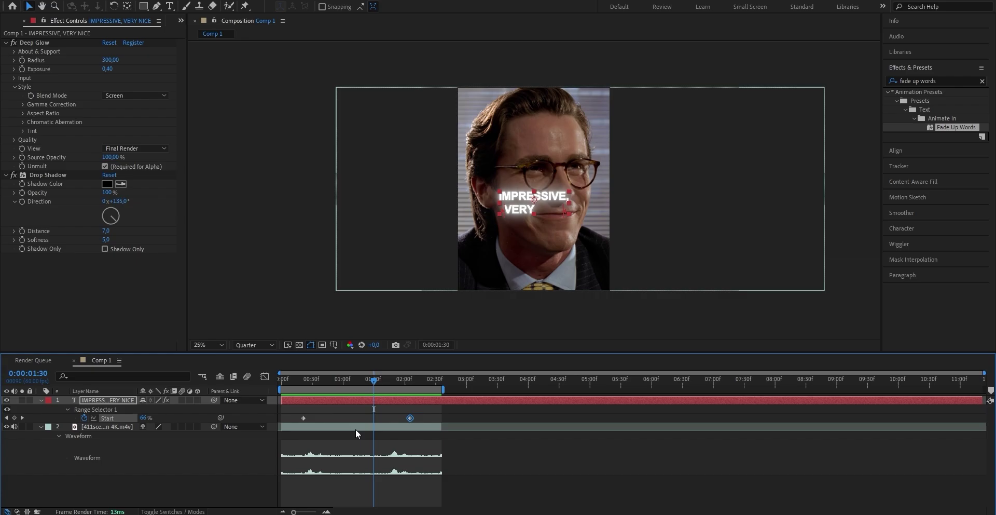
drag(376, 382, 387, 385)
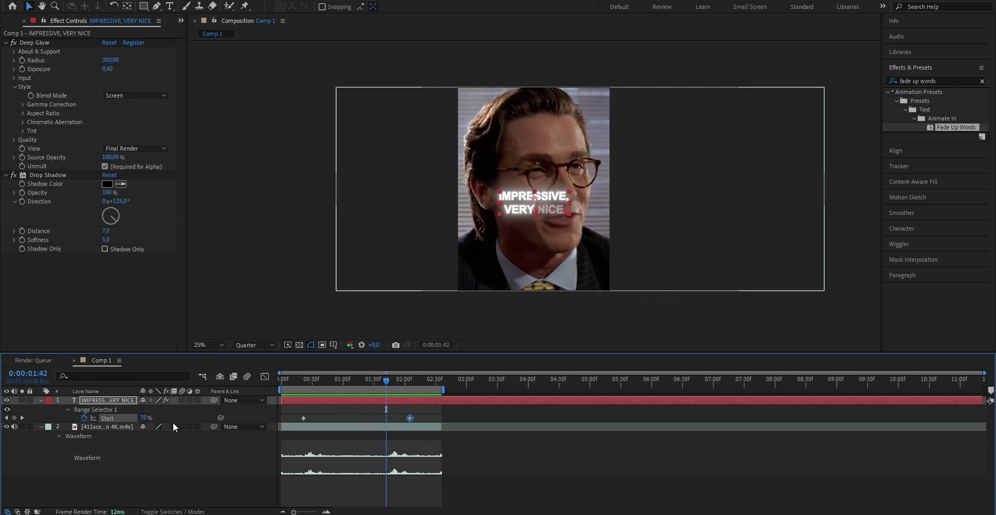
drag(146, 419, 118, 413)
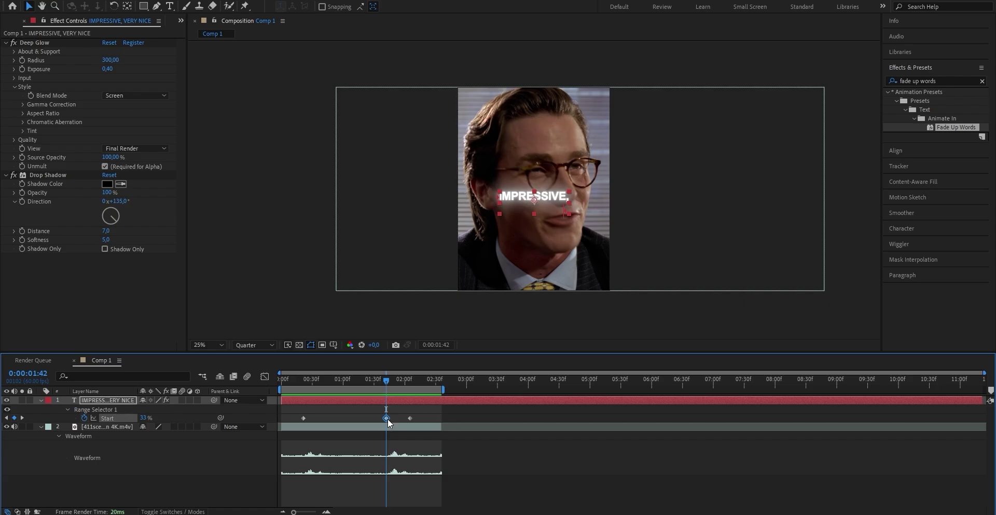
click(285, 376)
key(space)
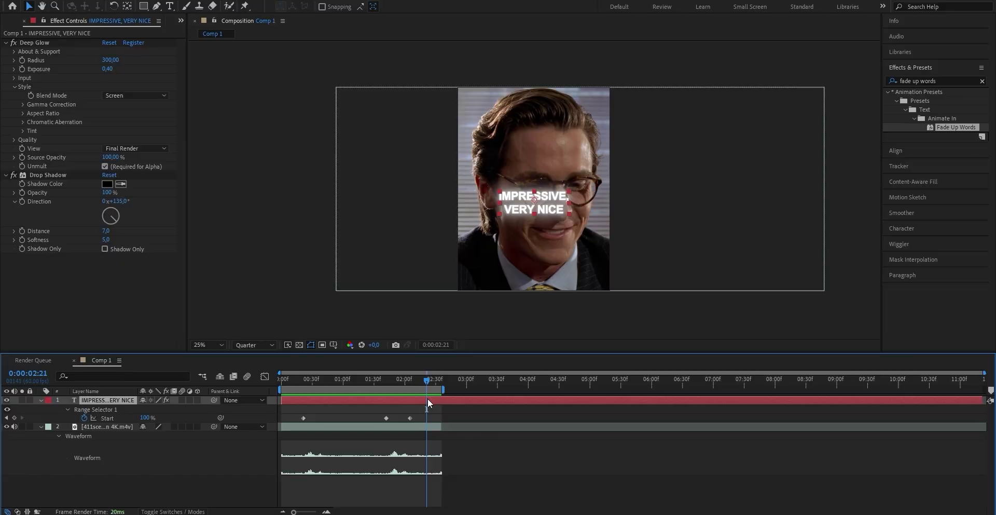
- Keyframe the caption's Opacity from 100% down to 0% at the clip's end
key(t)
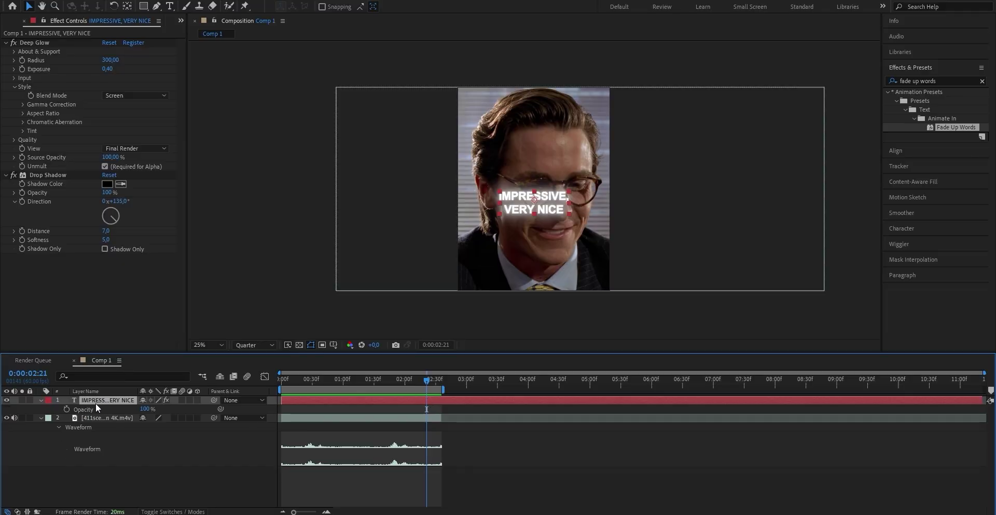
click(65, 408)
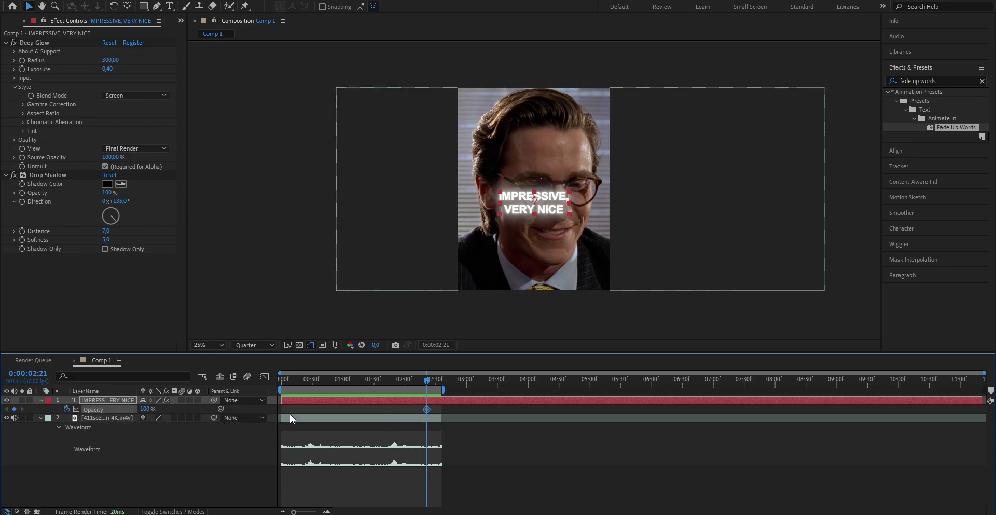
click(440, 382)
click(146, 408)
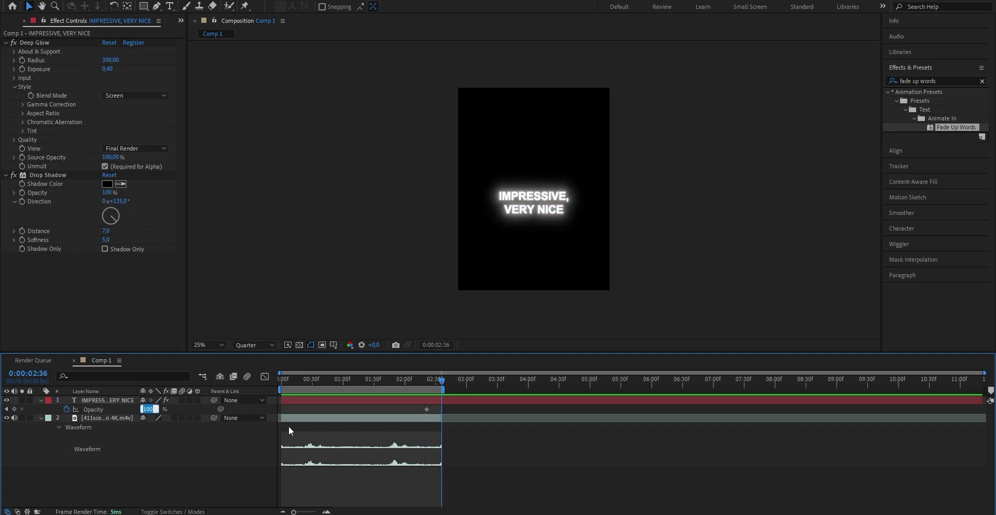
text(0)
key(Return)
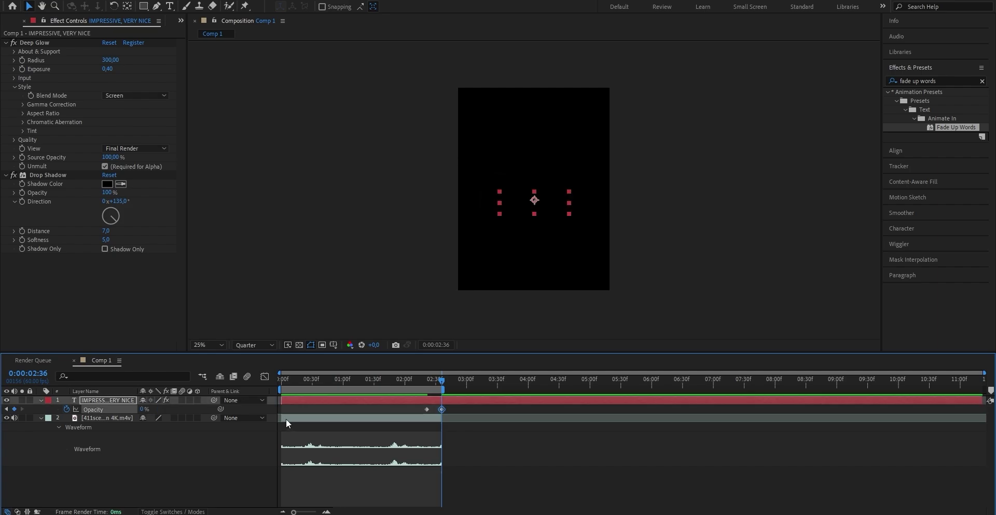
drag(425, 382, 423, 382)
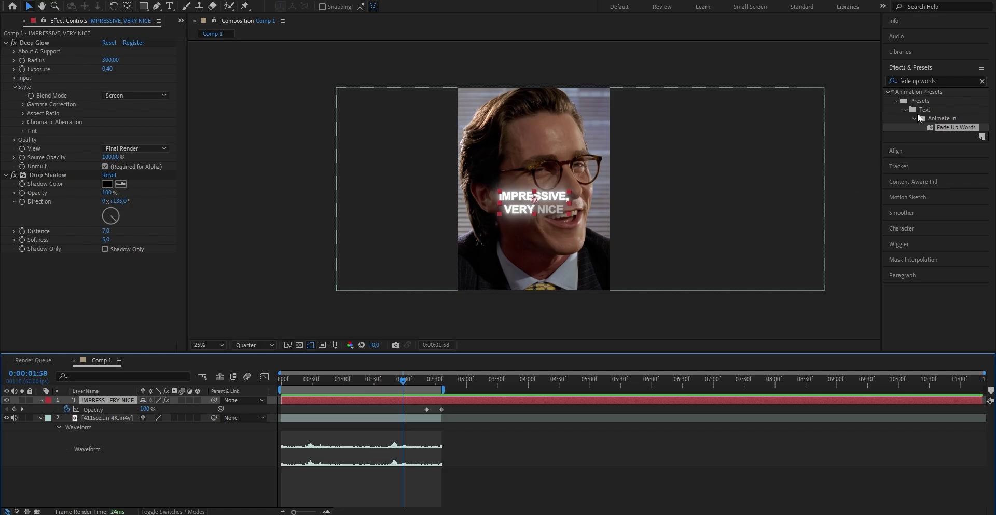
- Apply the Increase Tracking preset to the caption at the start of the clip
click(940, 81)
text(increase)
click(405, 386)
drag(403, 381, 272, 383)
drag(960, 127, 353, 422)
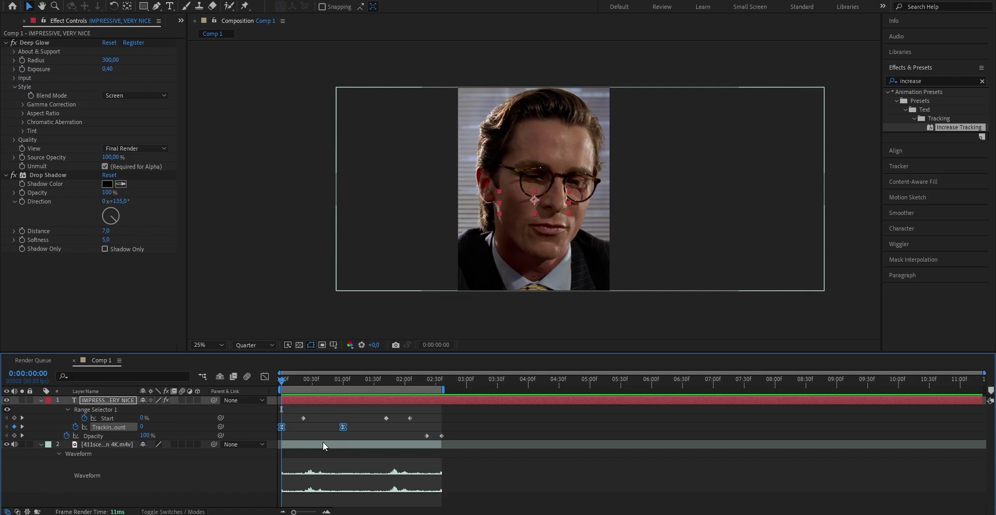
- Move the last Tracking Amount keyframe to the clip's end and set it to 10
drag(343, 428, 442, 432)
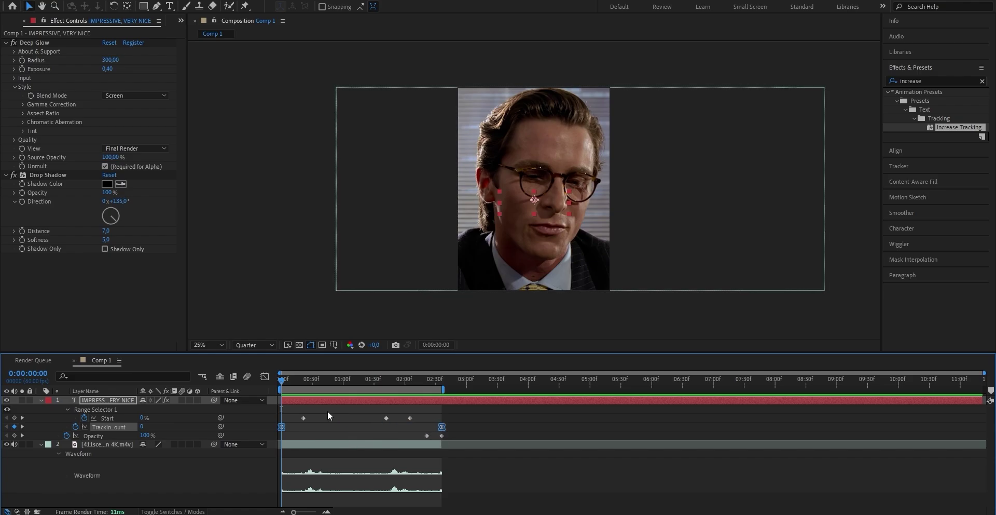
key(space)
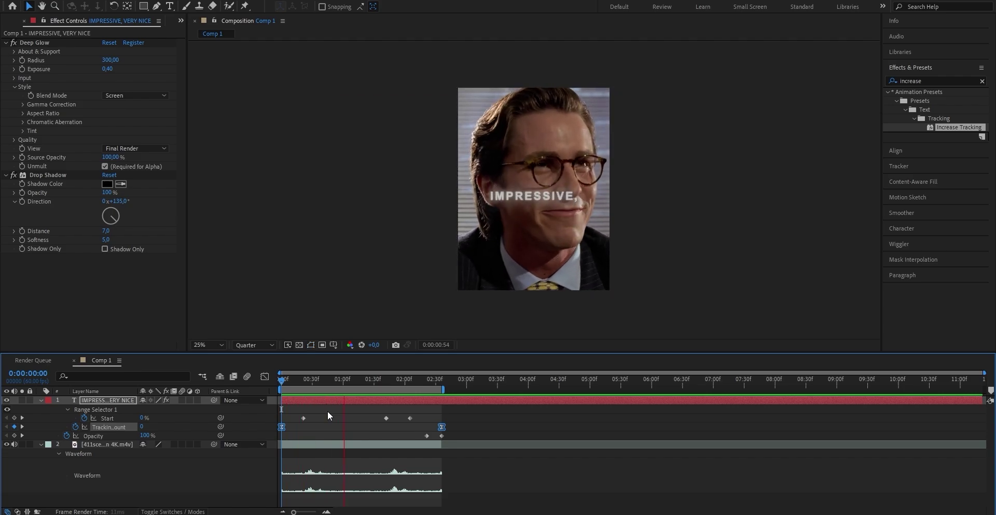
key(space)
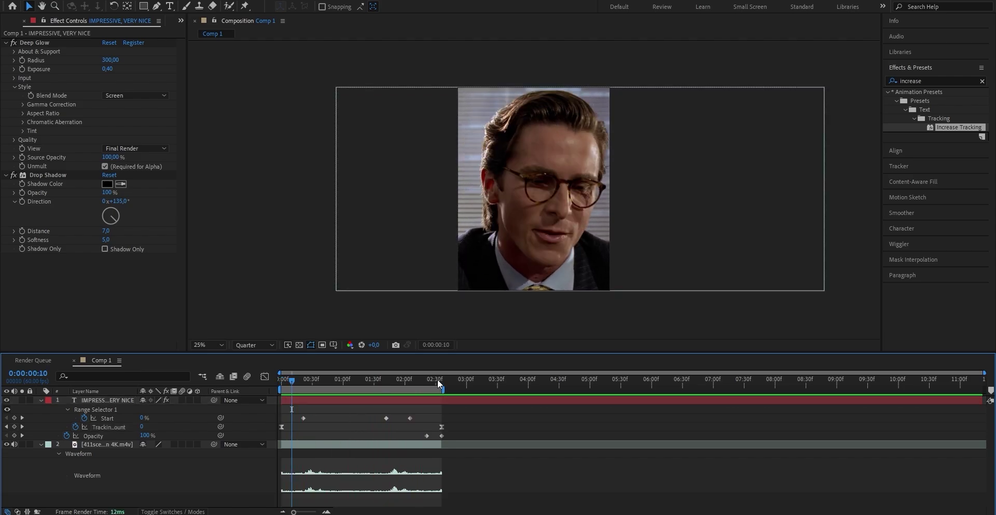
click(440, 383)
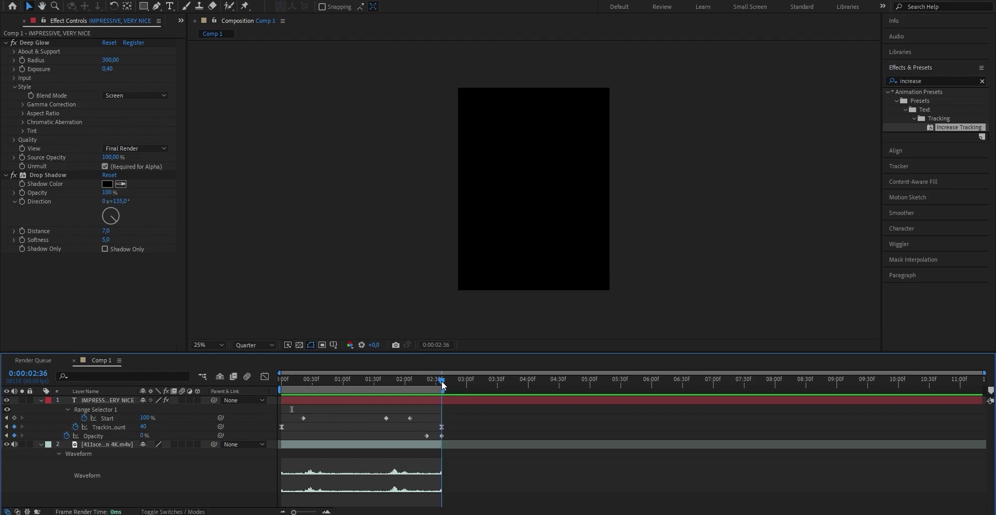
click(143, 426)
text(100)
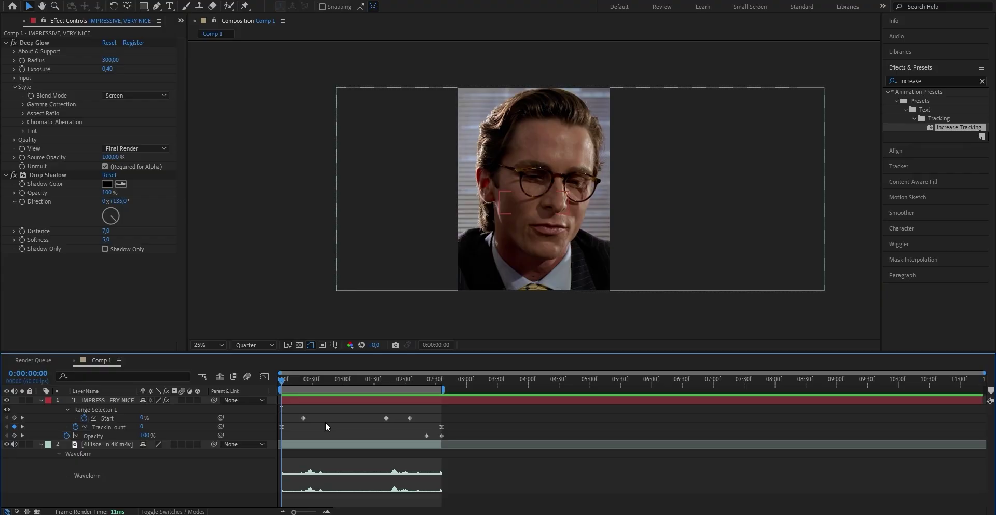
- Open the video clip in layer view and create a Track Motion point from the Tracker panel
click(310, 440)
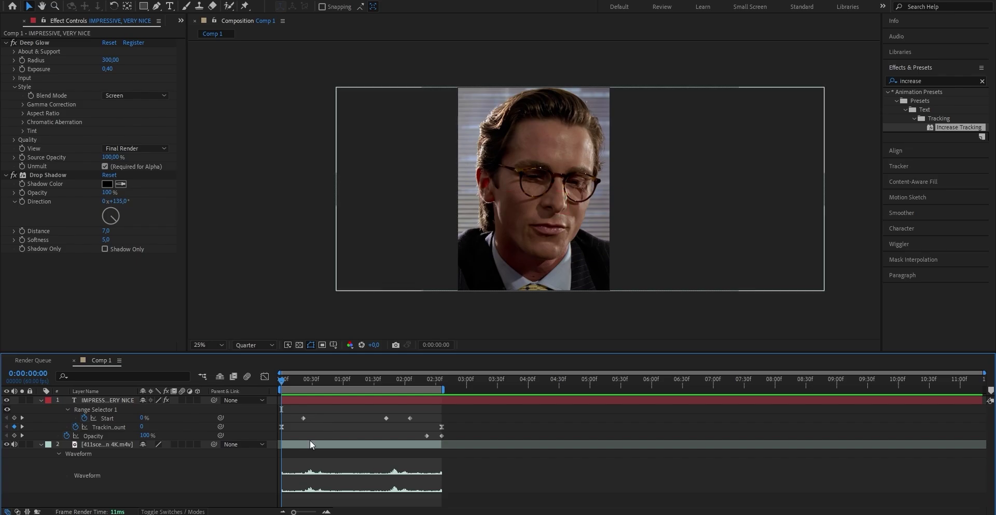
double_click(310, 443)
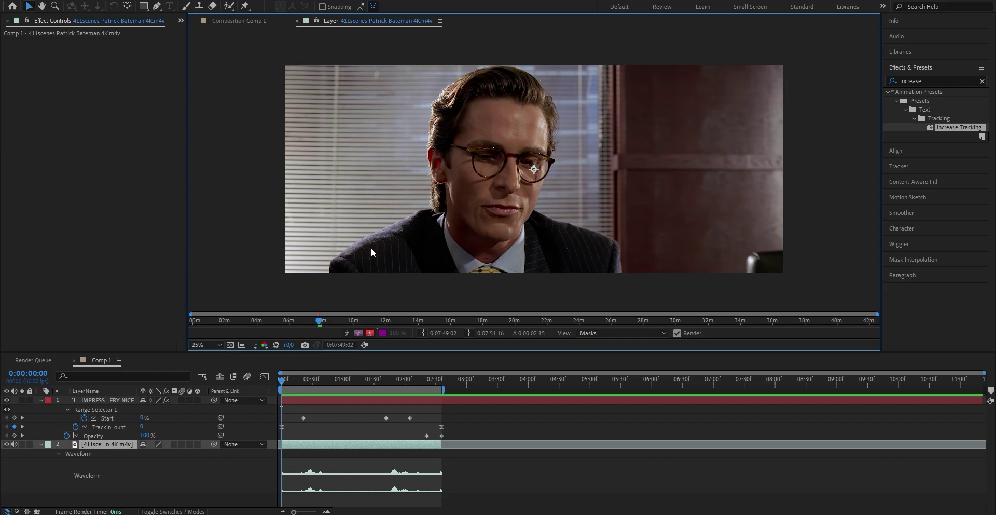
click(899, 166)
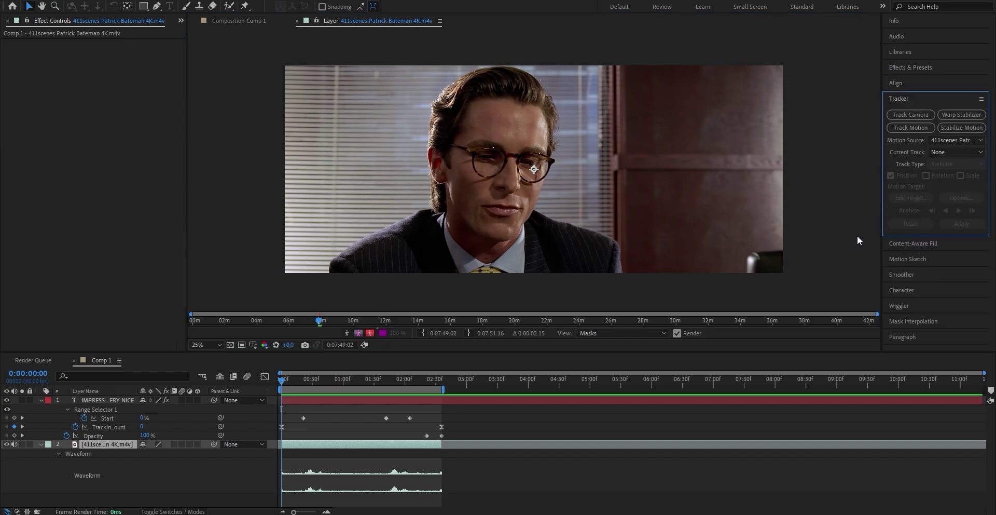
click(920, 128)
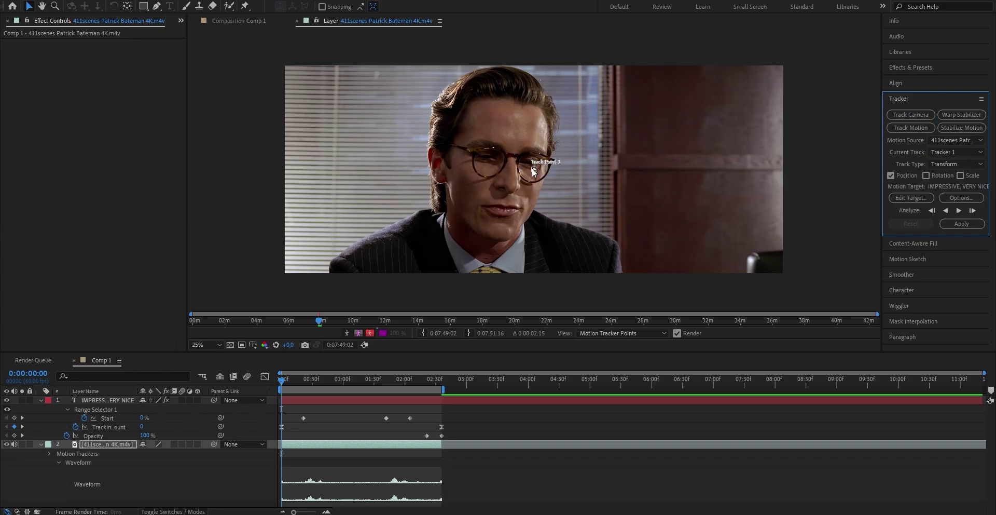
scroll(537, 177, up, 4)
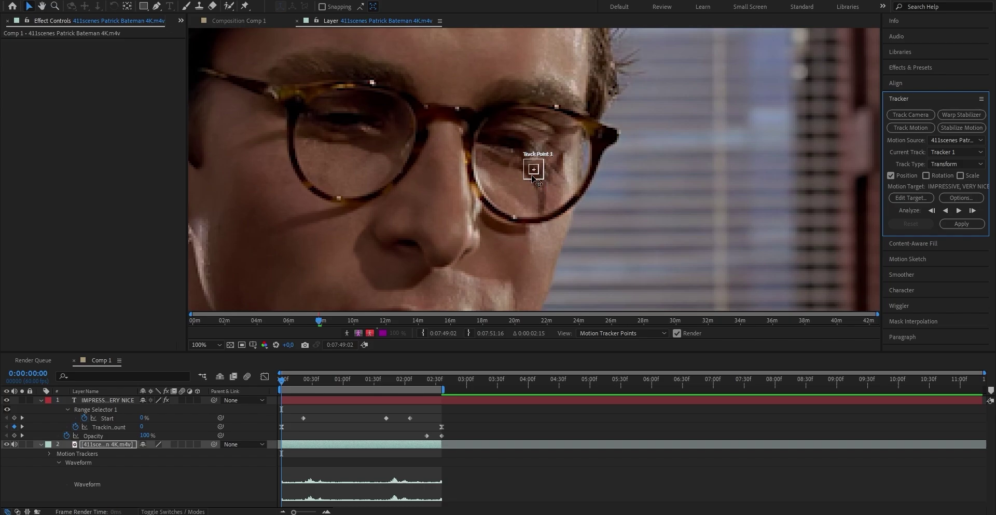
- Resize Track Point 1 and place it on the face beside the glasses
click(544, 178)
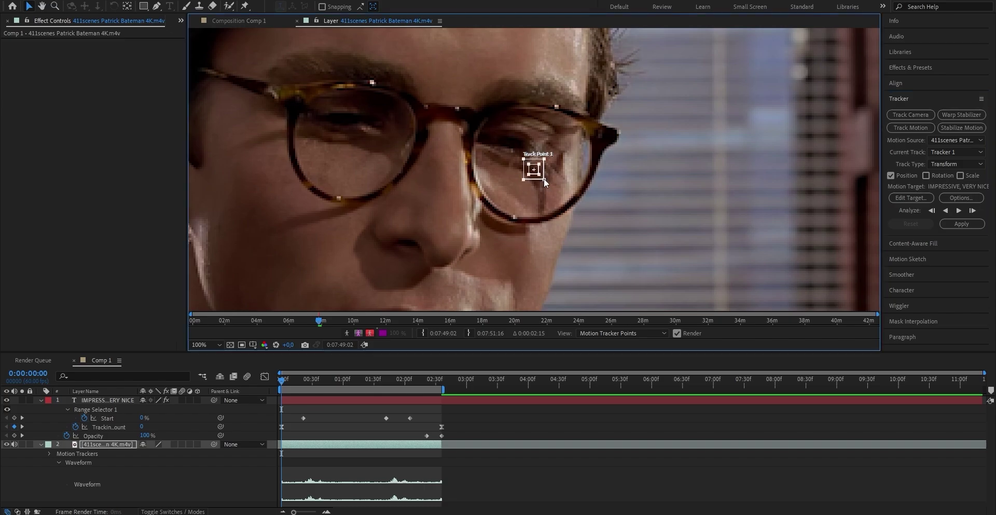
drag(543, 179, 602, 232)
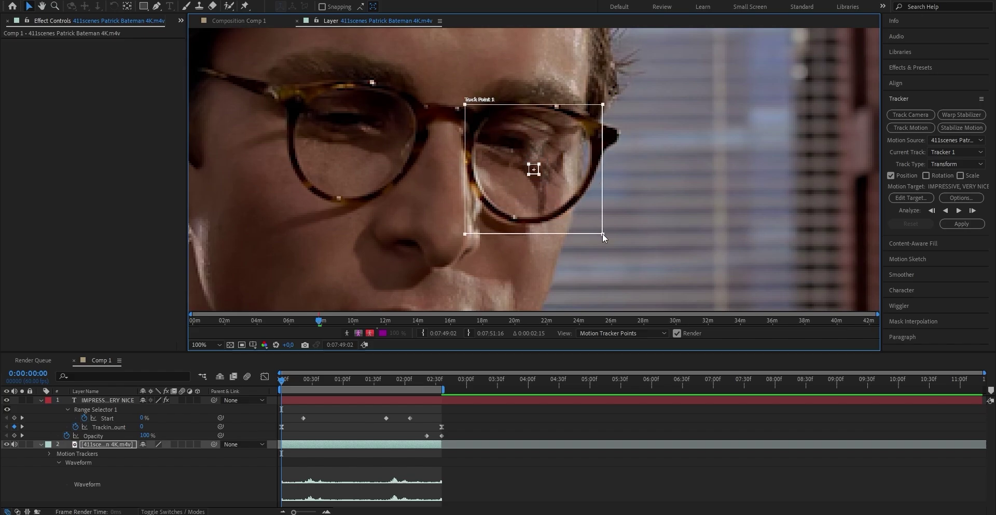
key(comma)
key(comma)
drag(540, 177, 549, 183)
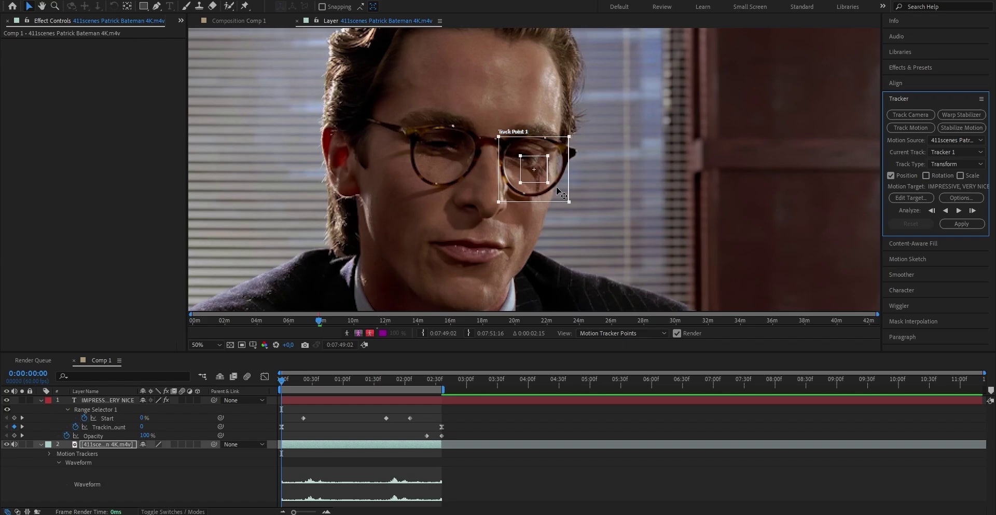
drag(560, 189, 509, 209)
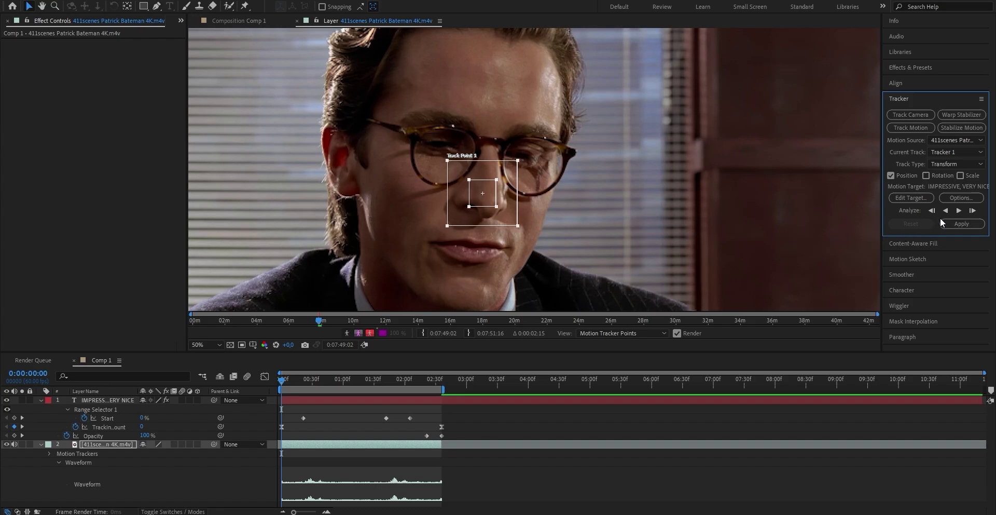
- Analyze Tracker 1 forward across the clip and zoom in to inspect the tracked path beside the glasses
click(958, 211)
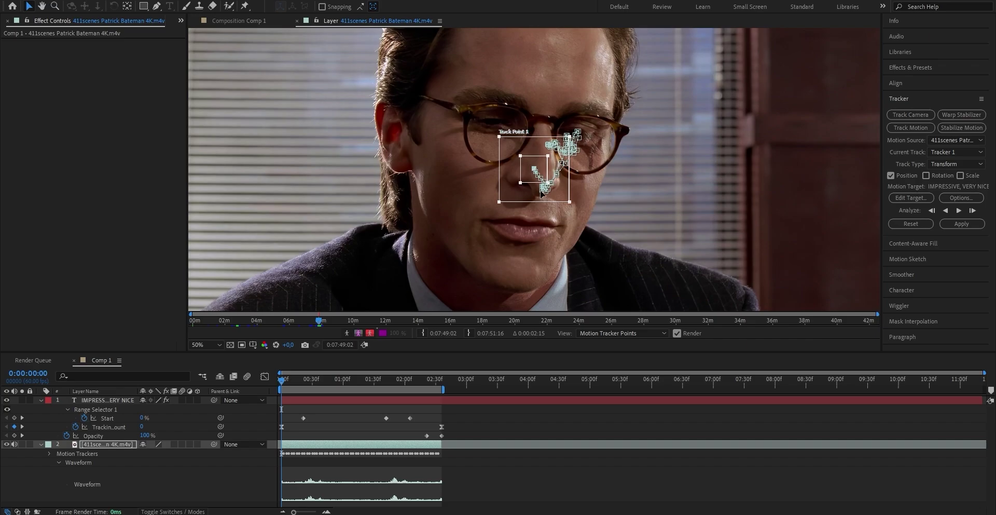
key(period)
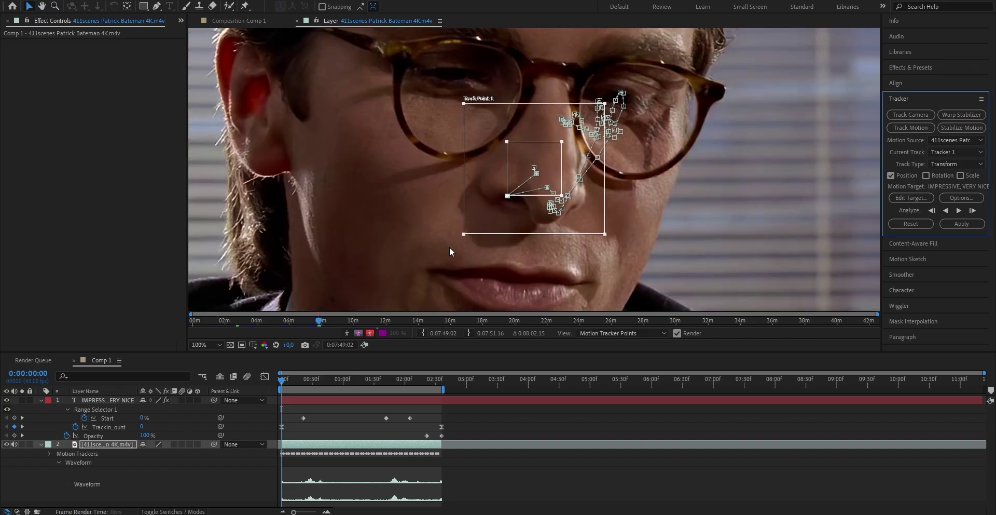
key(period)
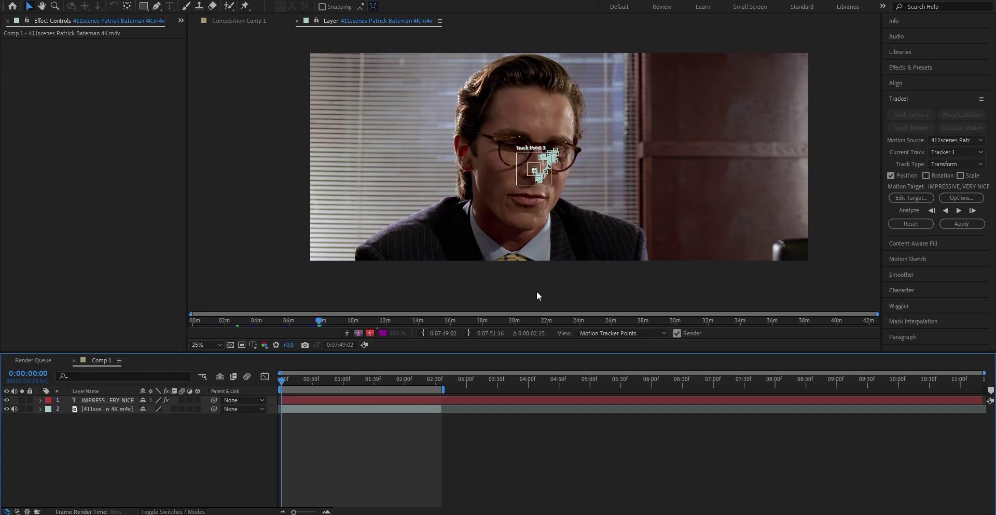
- Set the 'IMPRESSIVE, VERY NICE' text layer as Tracker 1's motion target
click(894, 197)
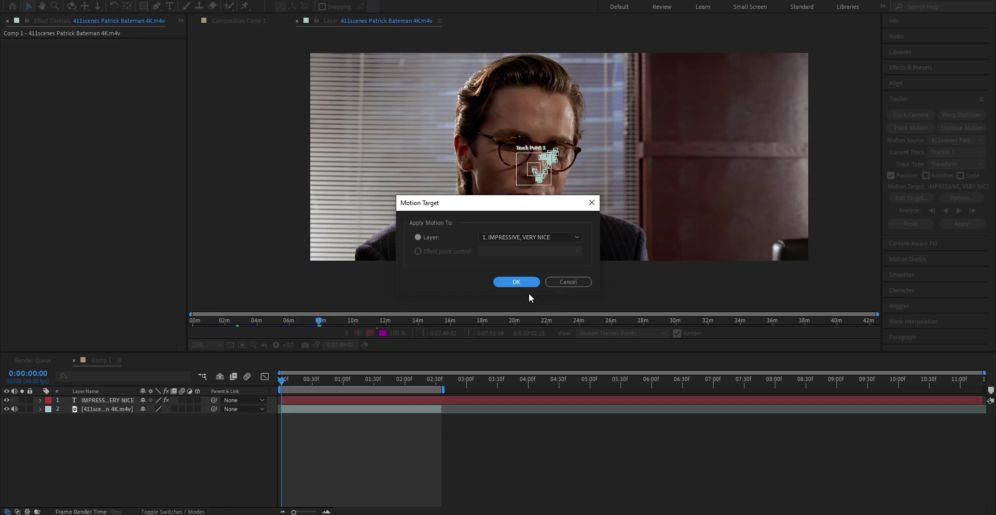
click(519, 237)
click(516, 245)
click(507, 283)
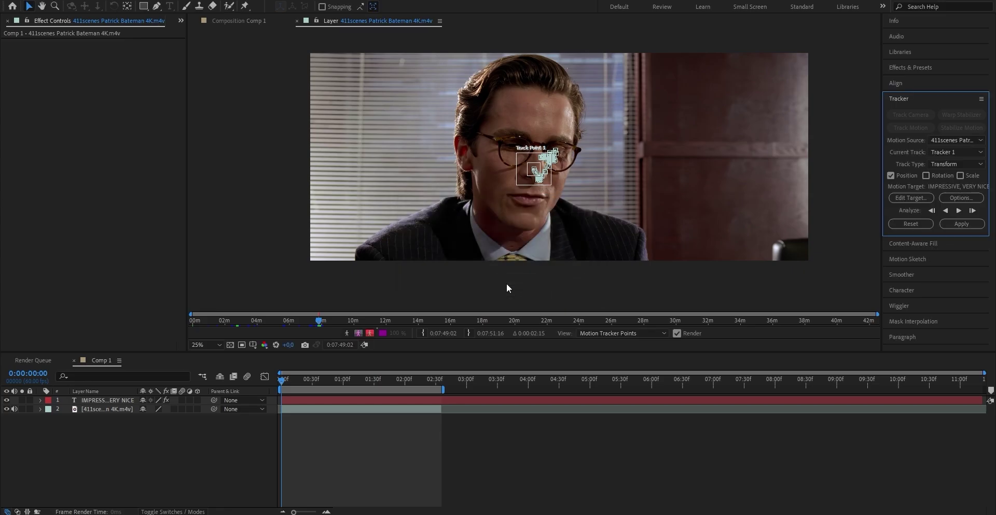
- Apply the tracking data to the caption using X and Y dimensions
click(962, 224)
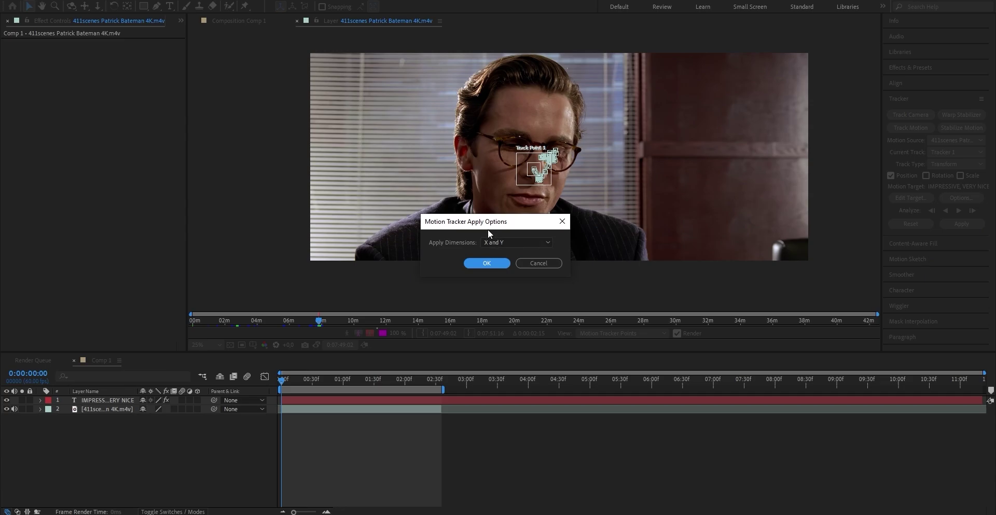
click(504, 243)
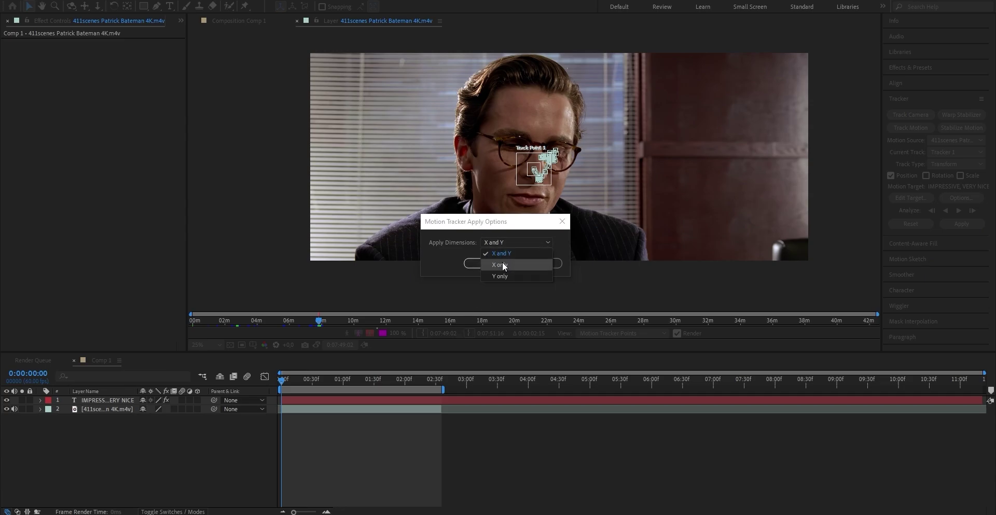
click(512, 255)
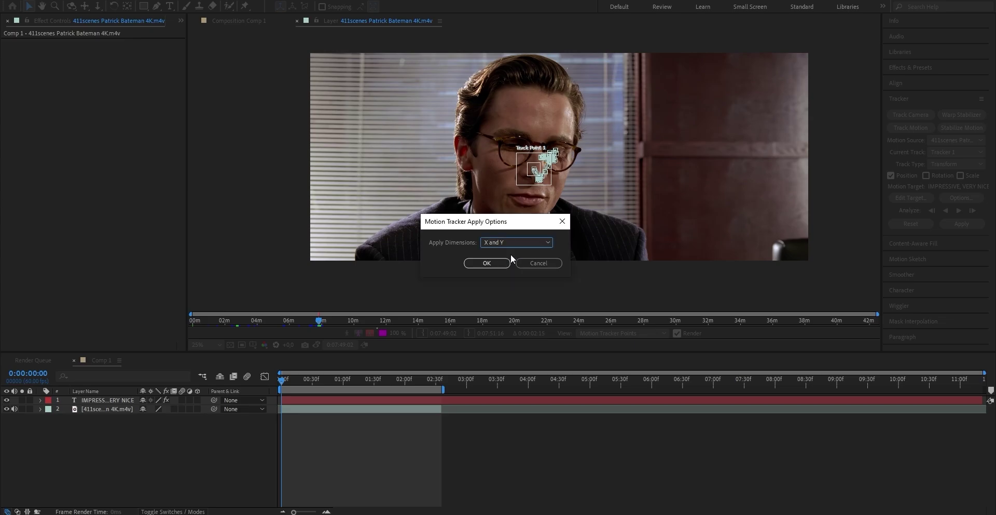
click(480, 265)
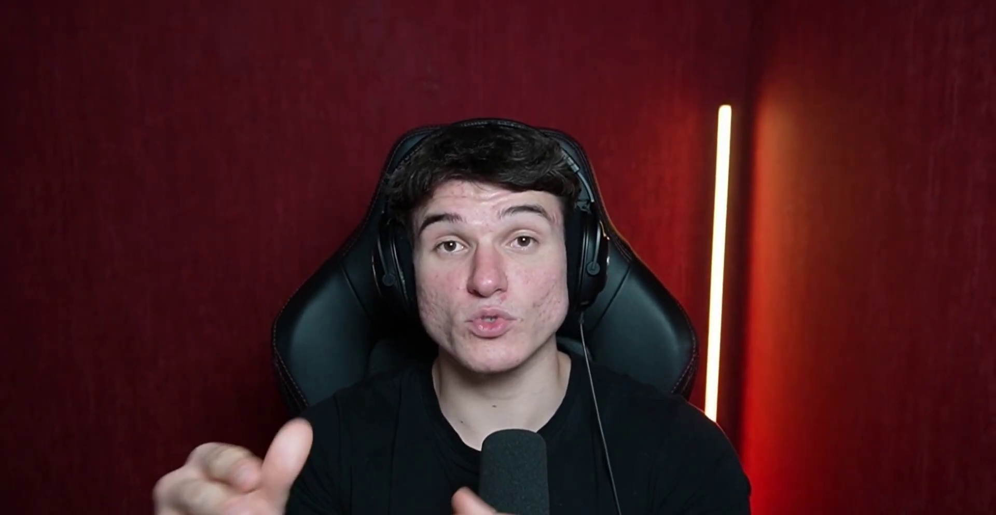